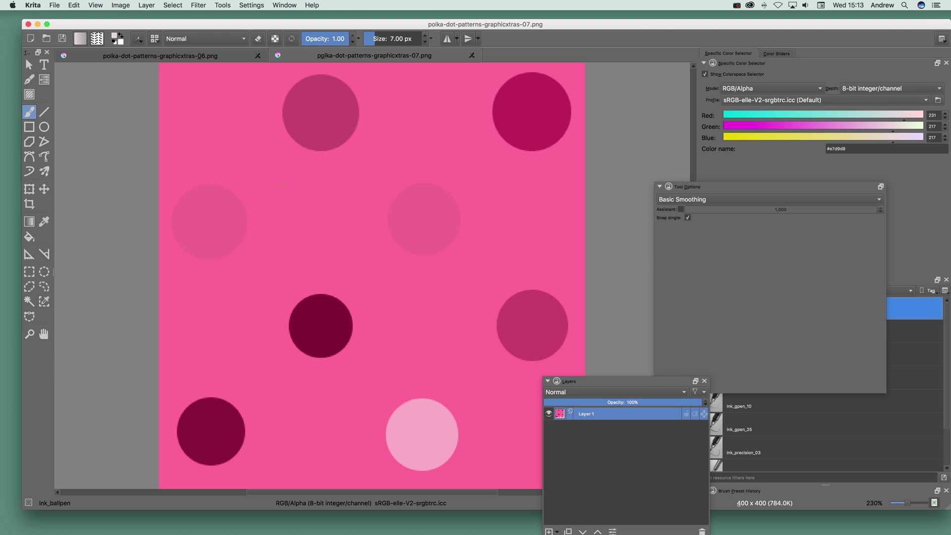
Make the polka-dot image the fill pattern and add it to the predefined patterns as 'built image'
{"action": "left_click", "coordinate": [98, 42]}
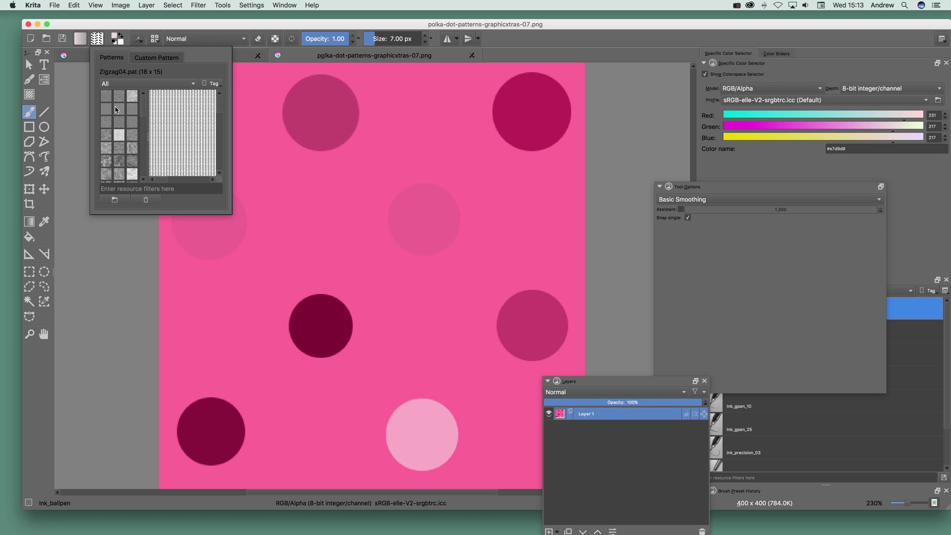
{"action": "left_click", "coordinate": [159, 60]}
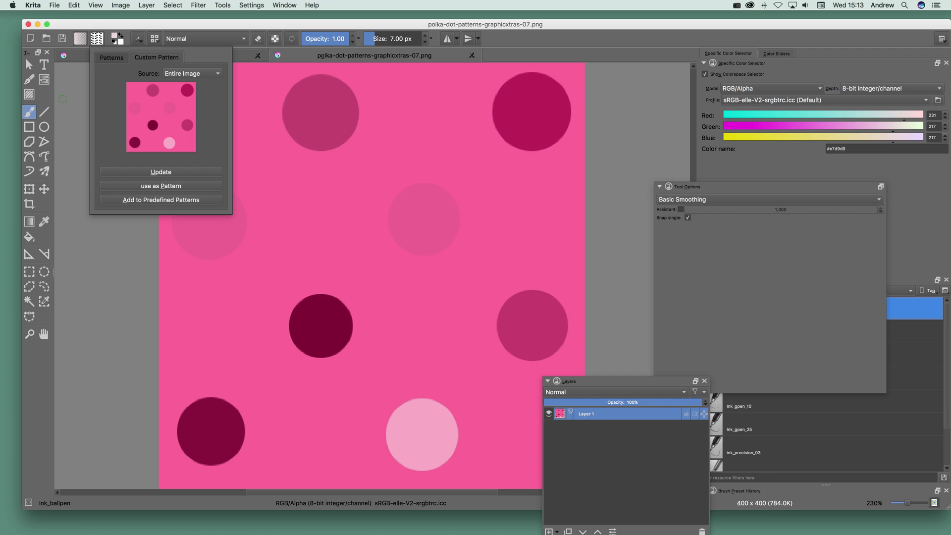
{"action": "left_click", "coordinate": [159, 187]}
{"action": "left_click", "coordinate": [163, 201]}
{"action": "left_click", "coordinate": [118, 59]}
{"action": "left_click_drag", "start_coordinate": [144, 100], "coordinate": [146, 157]}
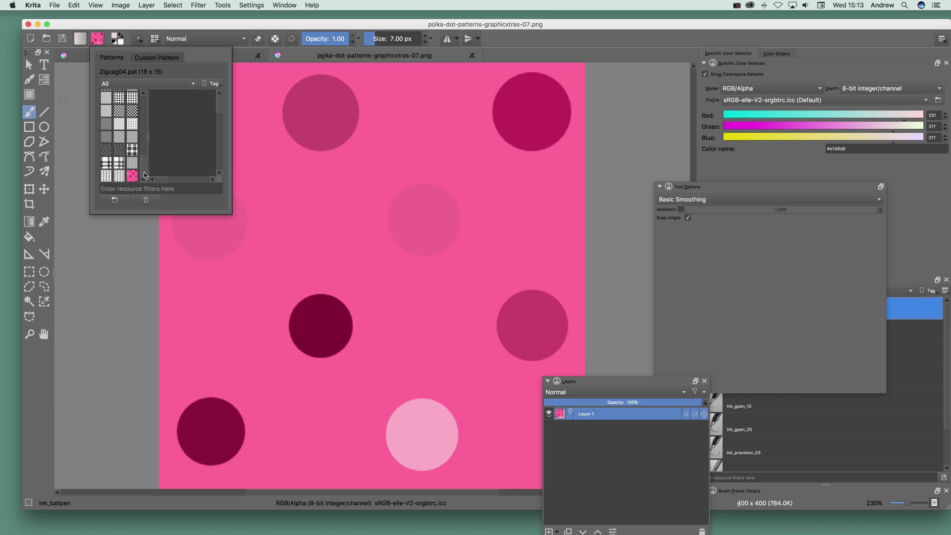
Create a new blank 1000×1000 document and move the Layers docker up and left
{"action": "left_click", "coordinate": [391, 49]}
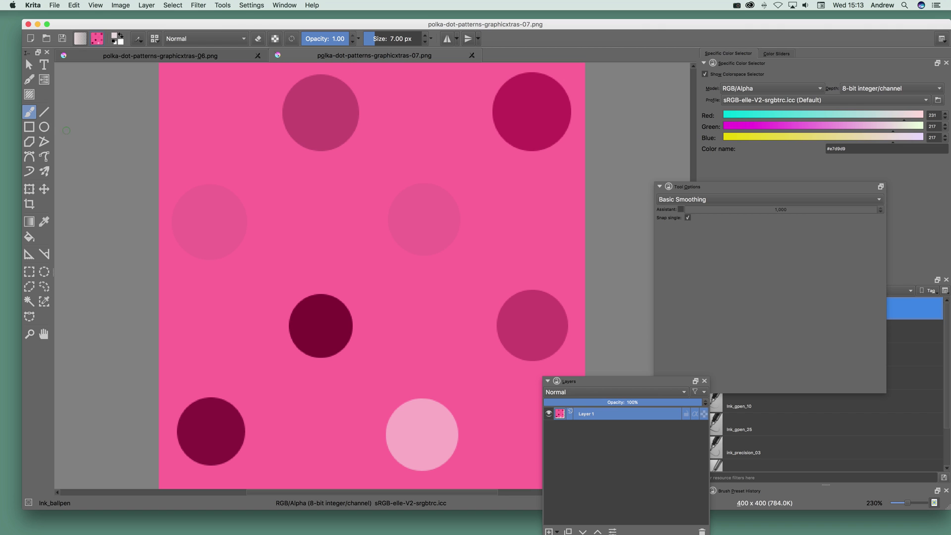
{"action": "left_click", "coordinate": [55, 4]}
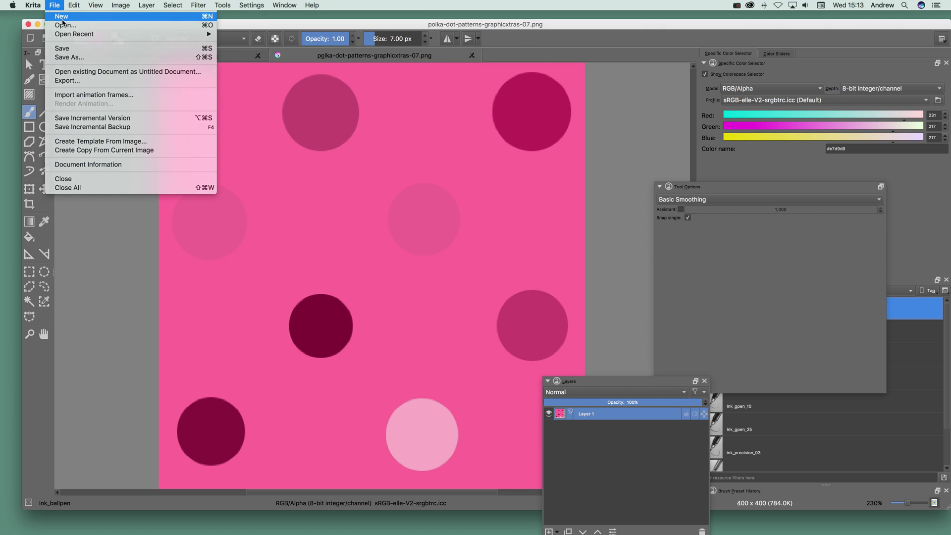
{"action": "left_click", "coordinate": [75, 19]}
{"action": "left_click", "coordinate": [643, 238]}
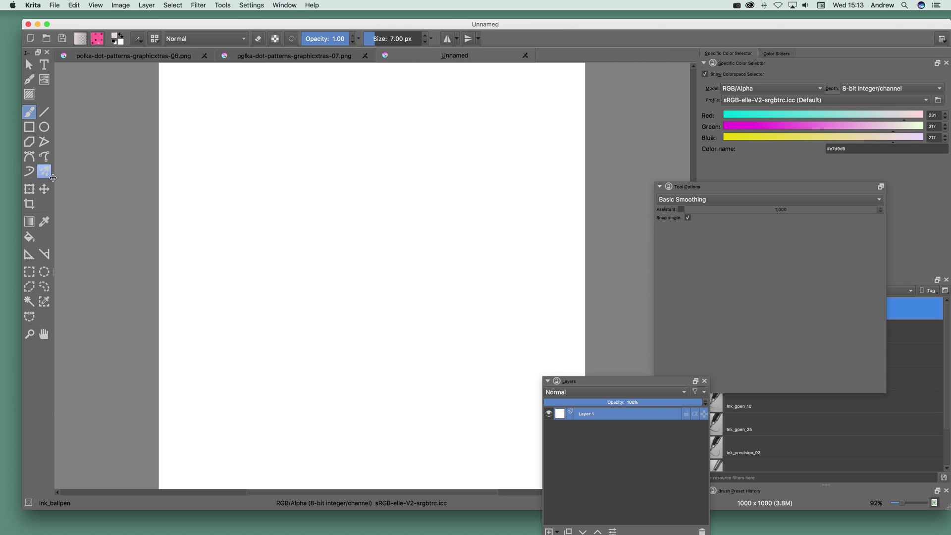
{"action": "left_click_drag", "start_coordinate": [591, 381], "coordinate": [533, 249]}
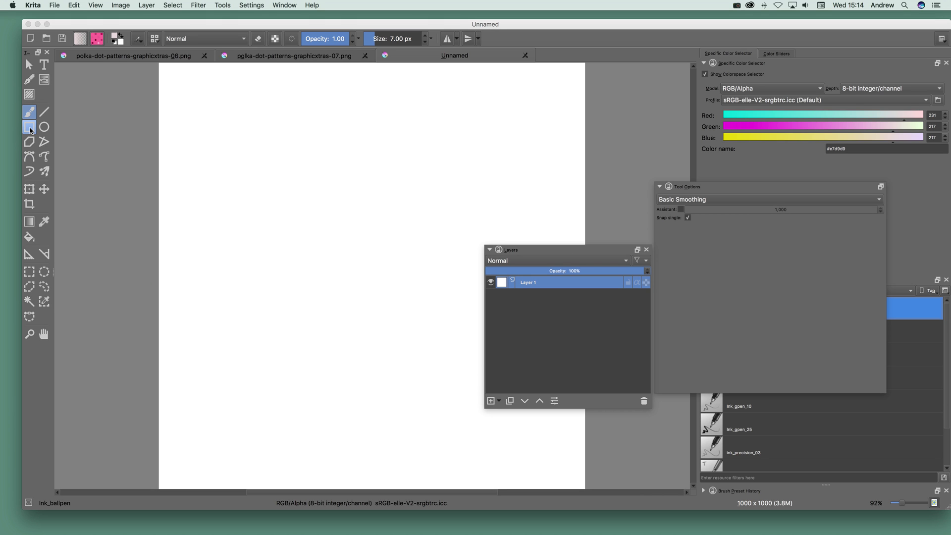
Add vector Layer 2 above Layer 1, then undo a trial solid rectangle drawn on it
{"action": "left_click", "coordinate": [500, 402]}
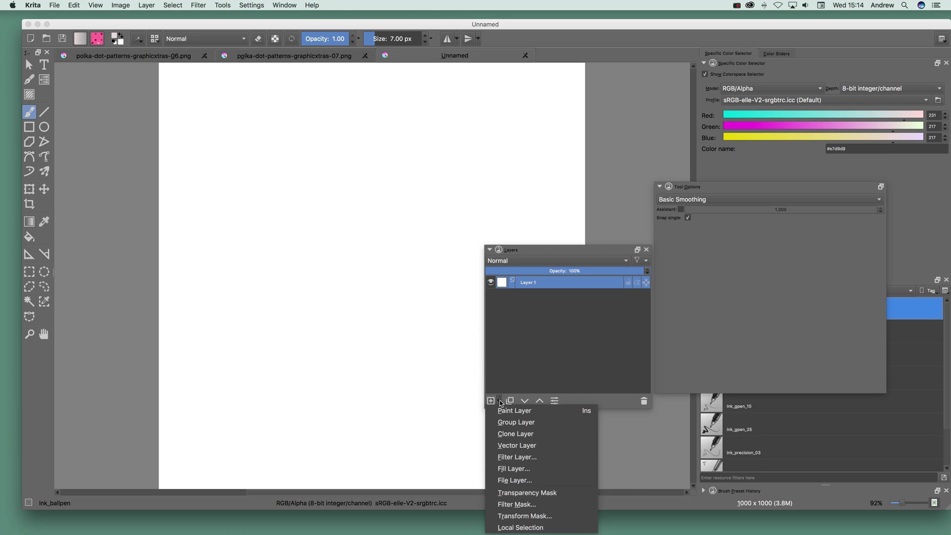
{"action": "left_click", "coordinate": [511, 447]}
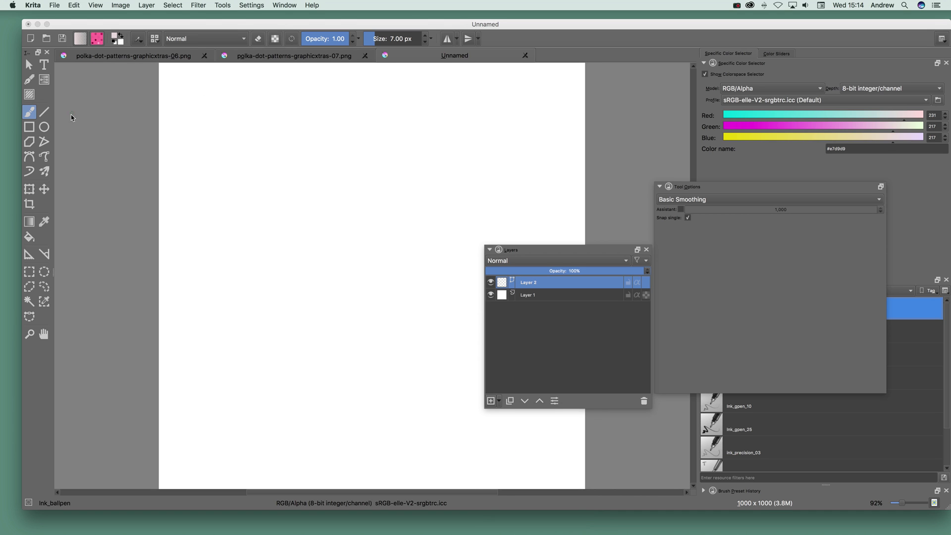
{"action": "left_click", "coordinate": [29, 127]}
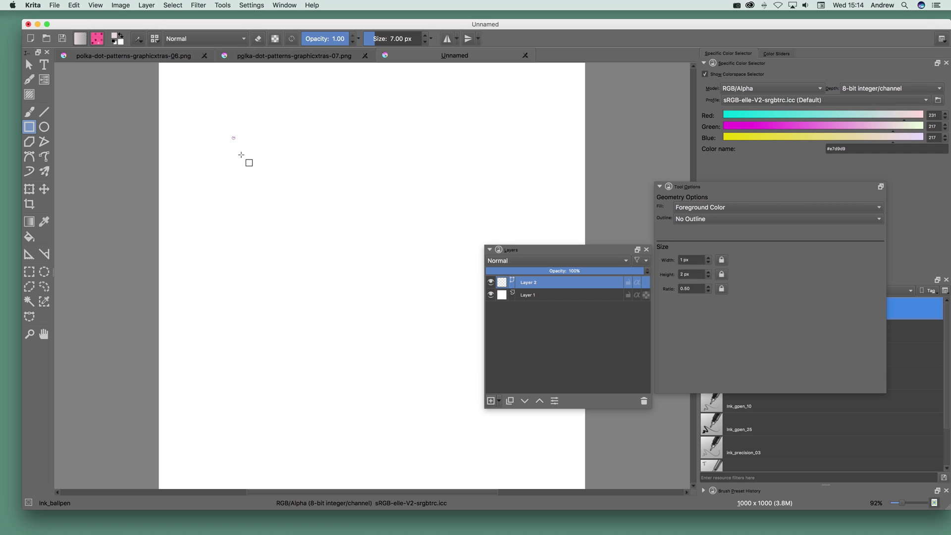
{"action": "left_click_drag", "start_coordinate": [233, 135], "coordinate": [477, 388]}
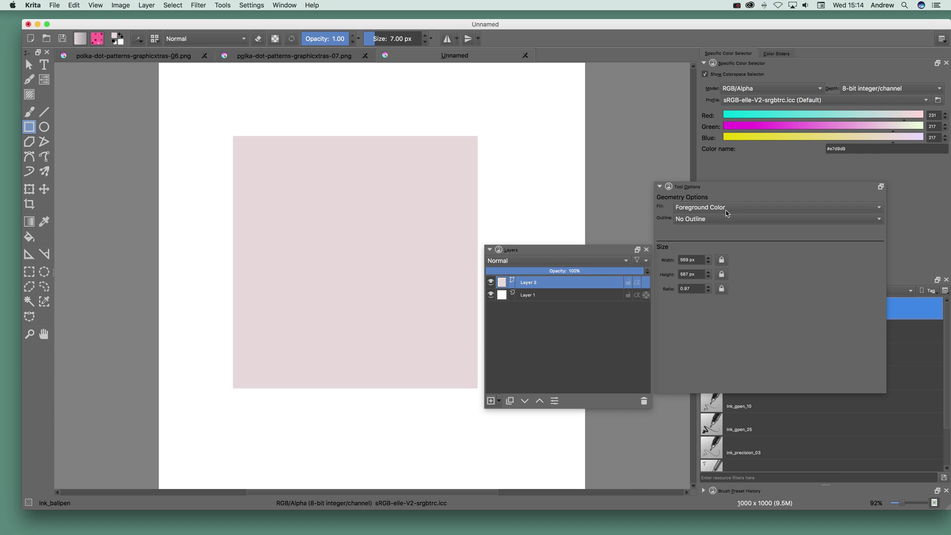
{"action": "left_click", "coordinate": [75, 5]}
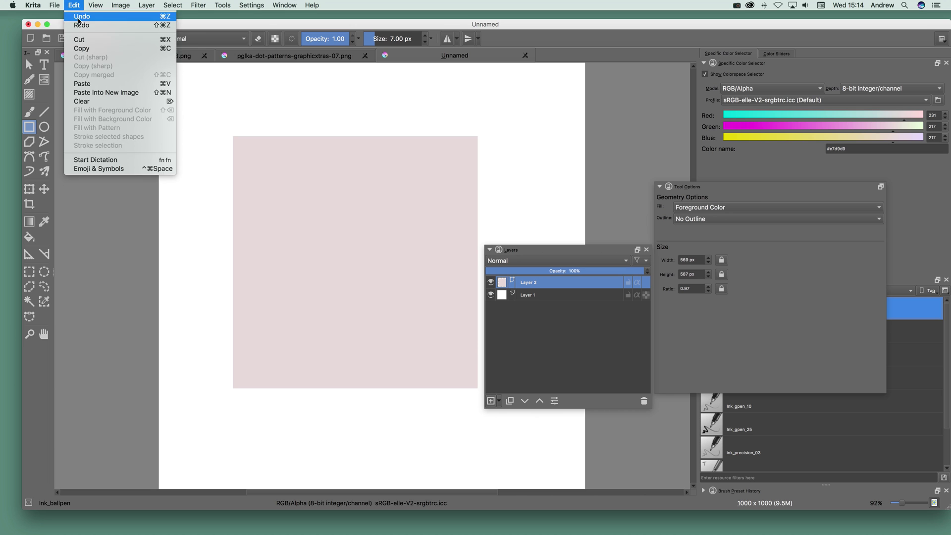
{"action": "left_click", "coordinate": [78, 19]}
Set shape fill to Pattern and draw a roughly 590×587 px polka-dot square
{"action": "left_click", "coordinate": [699, 208]}
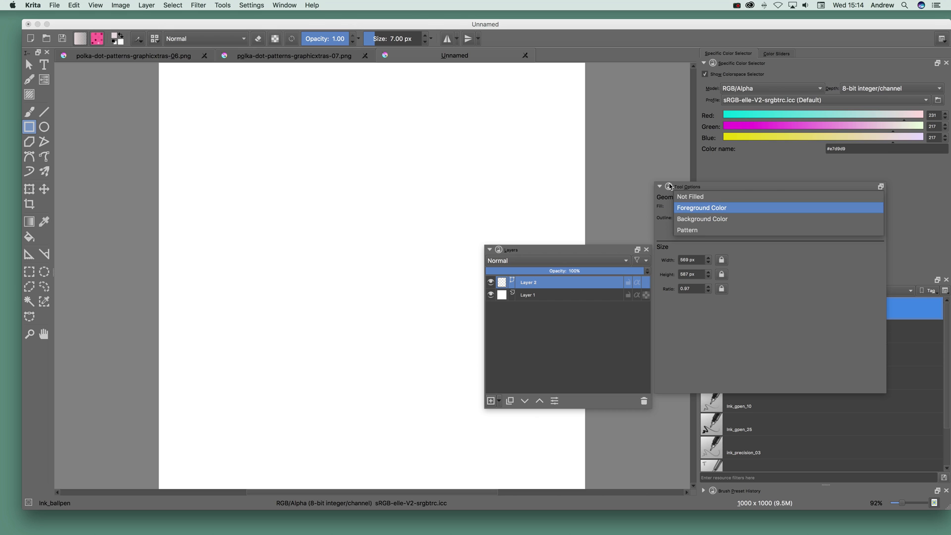
{"action": "left_click", "coordinate": [694, 235]}
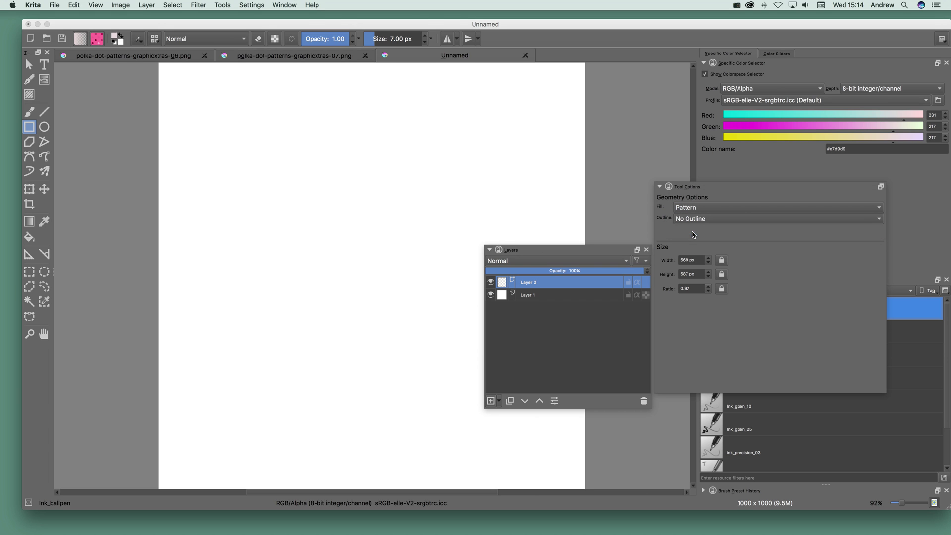
{"action": "left_click_drag", "start_coordinate": [210, 124], "coordinate": [462, 375]}
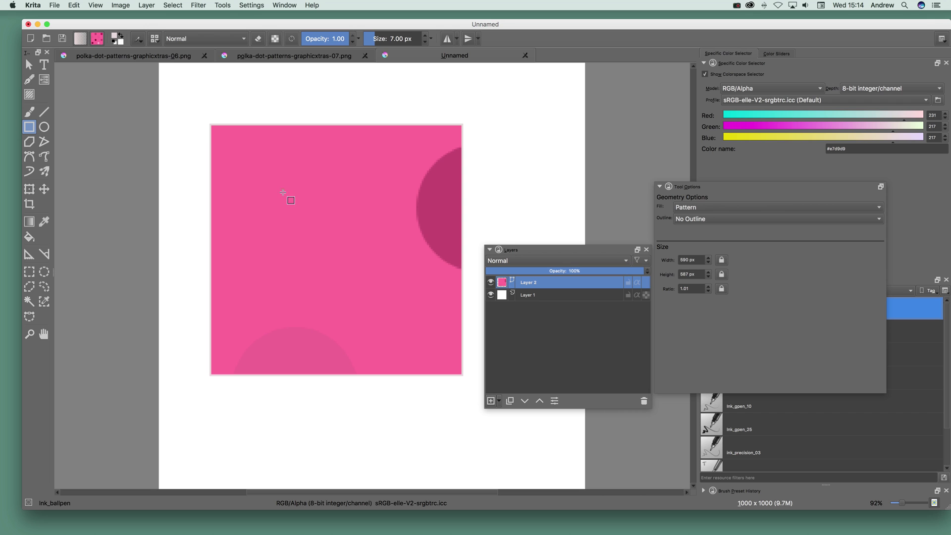
Nudge the polka-dot square up and left to X 65.05, Y 103.02 px
{"action": "left_click", "coordinate": [29, 64]}
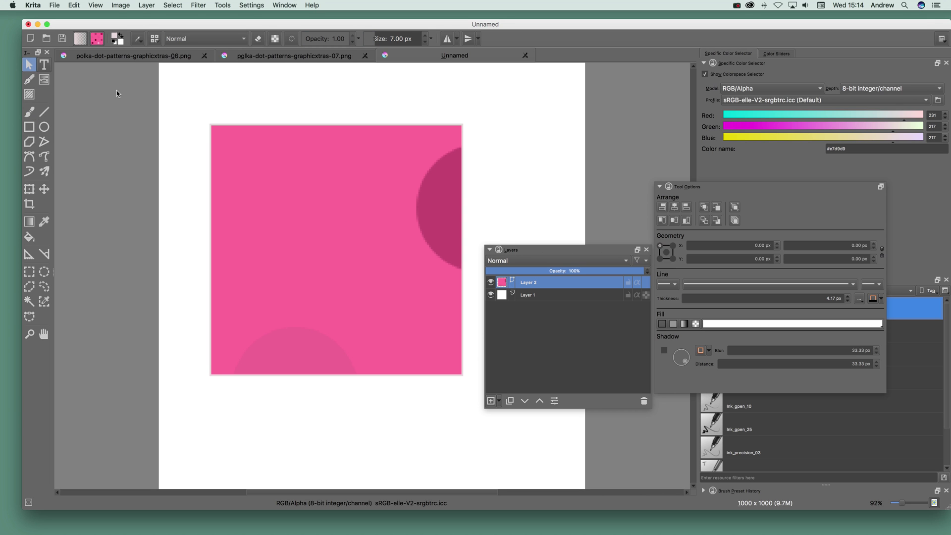
{"action": "mouse_move", "coordinate": [308, 198]}
{"action": "left_mouse_down"}
{"action": "mouse_move", "coordinate": [291, 174]}
{"action": "mouse_move", "coordinate": [293, 194]}
{"action": "left_mouse_up"}
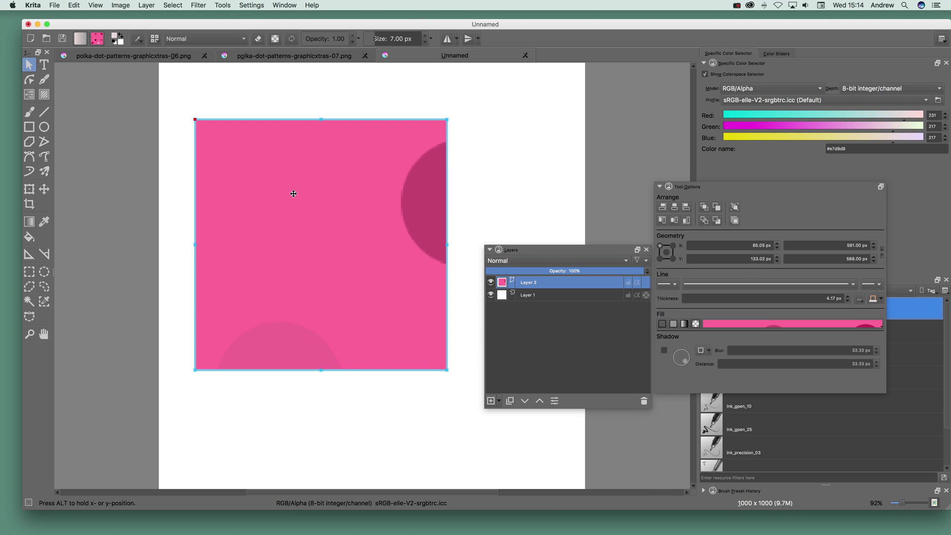
Start editing the square's pattern fill, moving the Layers docker to the lower left
{"action": "left_click", "coordinate": [44, 95]}
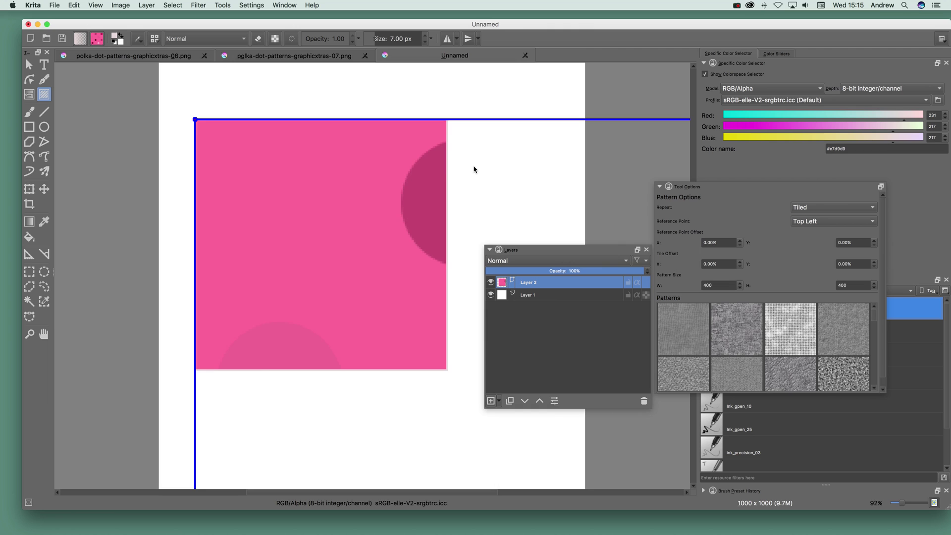
{"action": "scroll", "coordinate": [463, 169], "scroll_direction": "down", "scroll_amount": 3}
{"action": "left_click_drag", "start_coordinate": [532, 248], "coordinate": [169, 279]}
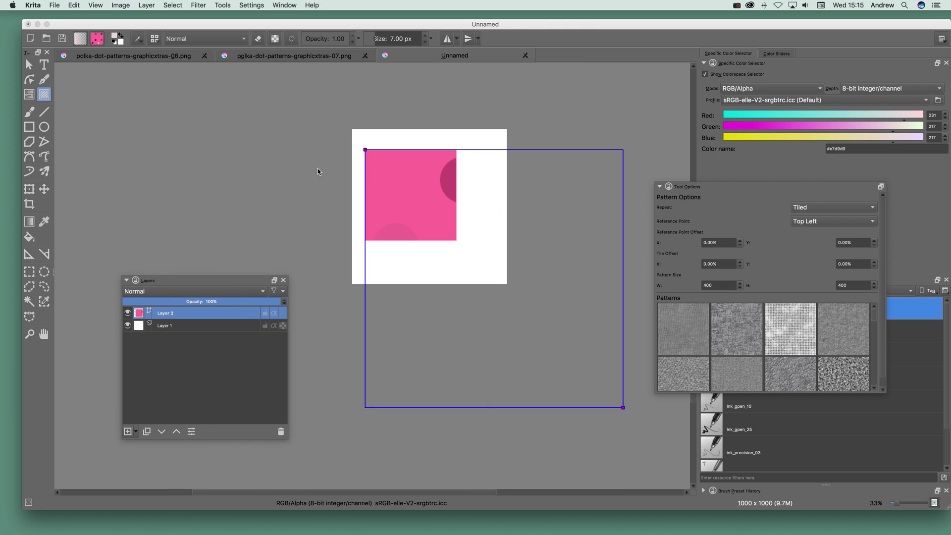
{"action": "left_click_drag", "start_coordinate": [366, 157], "coordinate": [409, 215]}
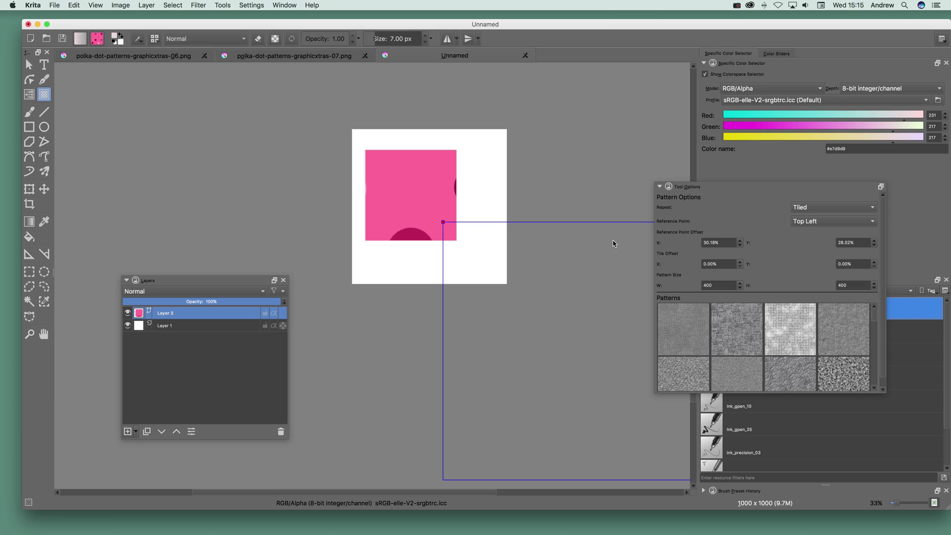
Set Repeat to Tiled, anchor the pattern at the top-left corner, and shrink tiles to 71×74
{"action": "left_click", "coordinate": [834, 208]}
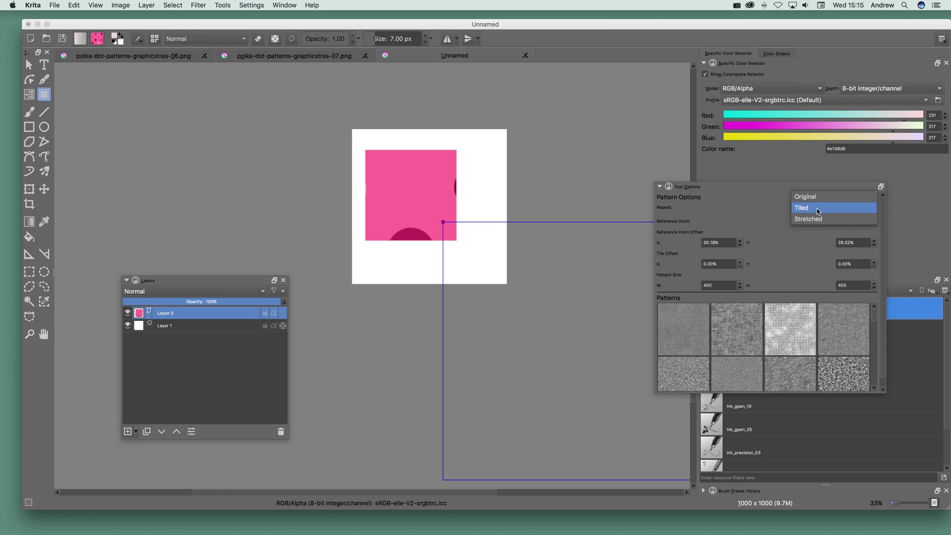
{"action": "left_click", "coordinate": [768, 203]}
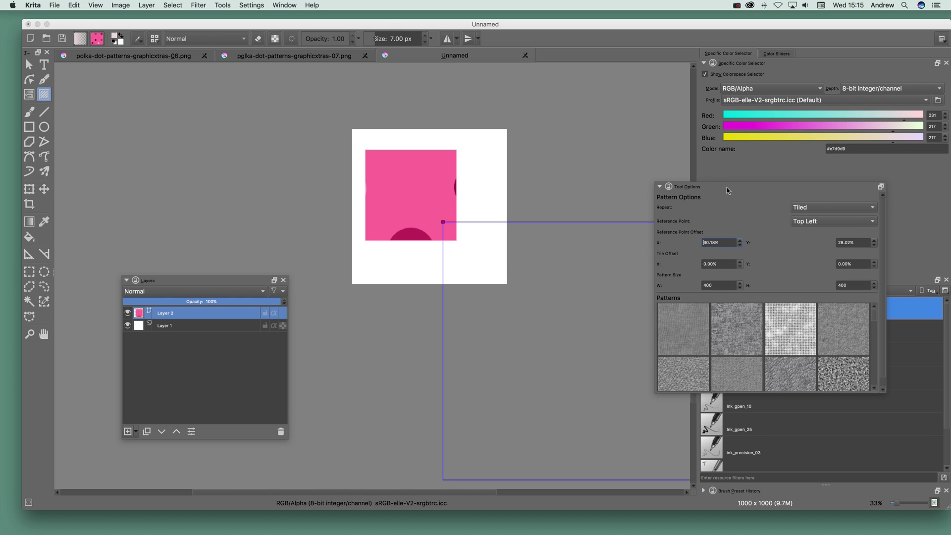
{"action": "left_click", "coordinate": [547, 364]}
{"action": "left_click_drag", "start_coordinate": [446, 224], "coordinate": [368, 175]}
{"action": "left_click_drag", "start_coordinate": [624, 433], "coordinate": [416, 220]}
Zoom the canvas to 100% and dock the Tool Options panel
{"action": "key", "text": "plus"}
{"action": "key", "text": "plus"}
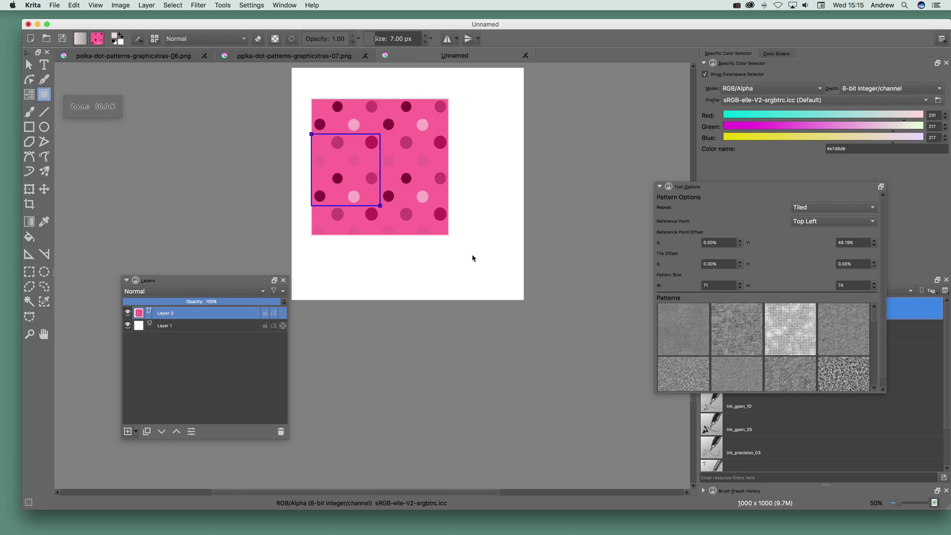
{"action": "key", "text": "plus"}
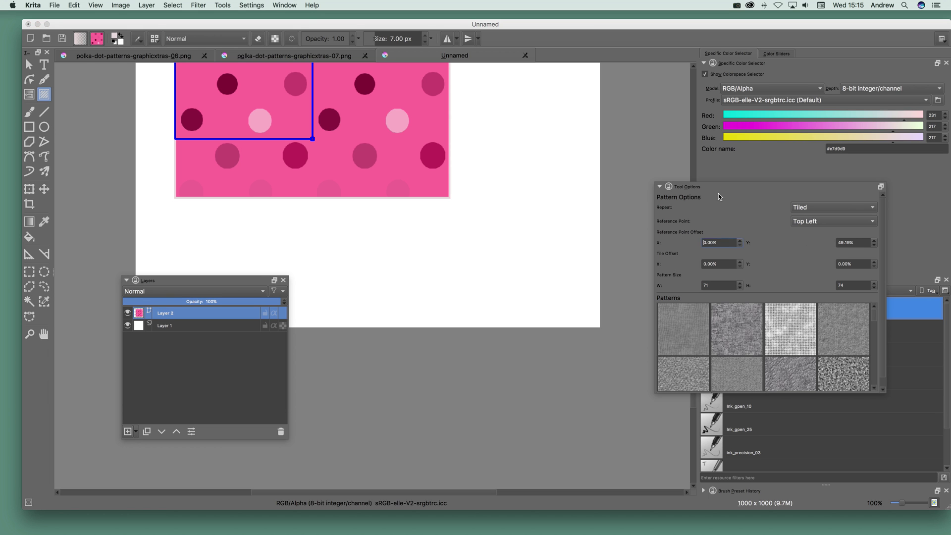
{"action": "double_click", "coordinate": [693, 187]}
{"action": "scroll", "coordinate": [695, 285], "scroll_direction": "up", "scroll_amount": 5}
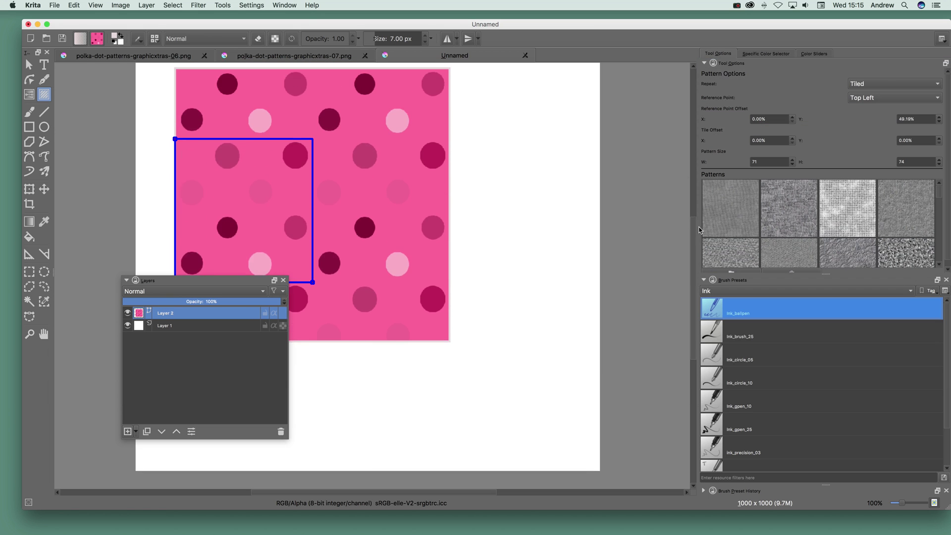
{"action": "mouse_move", "coordinate": [161, 280]}
{"action": "left_mouse_down"}
{"action": "mouse_move", "coordinate": [164, 290]}
{"action": "mouse_move", "coordinate": [635, 281]}
{"action": "mouse_move", "coordinate": [631, 291]}
{"action": "left_mouse_up"}
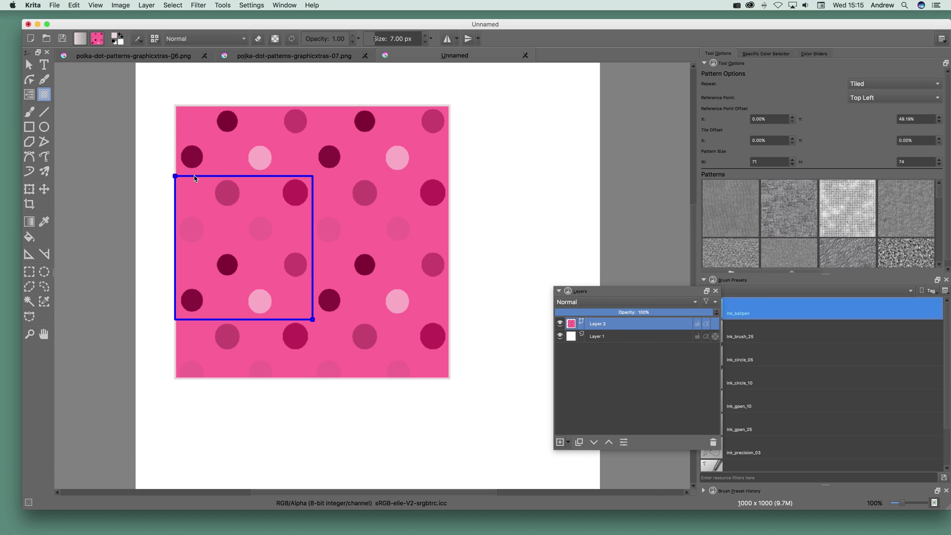
Reposition the pattern to offset X 60.54%, Y 40.38% and resize tiles to 99×87
{"action": "left_click_drag", "start_coordinate": [176, 176], "coordinate": [325, 168]}
{"action": "left_click_drag", "start_coordinate": [451, 311], "coordinate": [446, 305]}
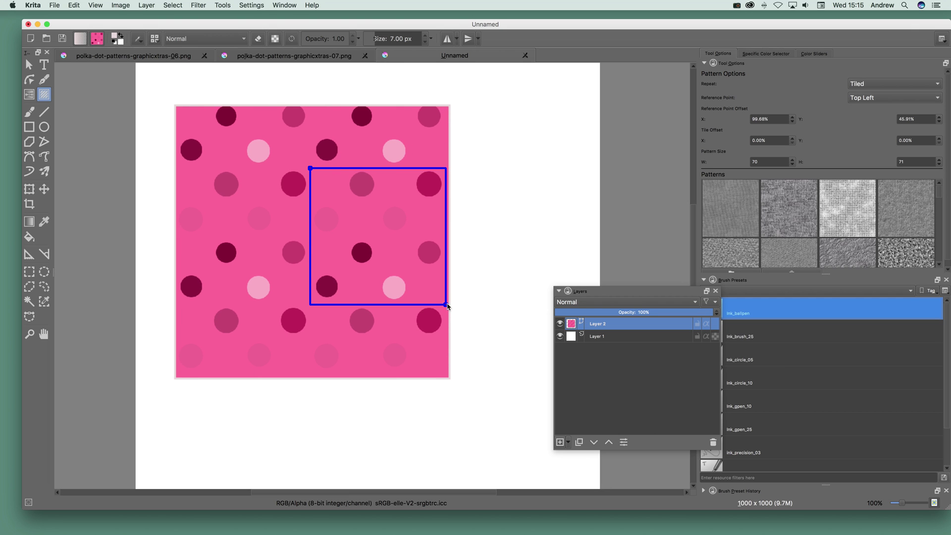
{"action": "left_click_drag", "start_coordinate": [446, 304], "coordinate": [365, 254]}
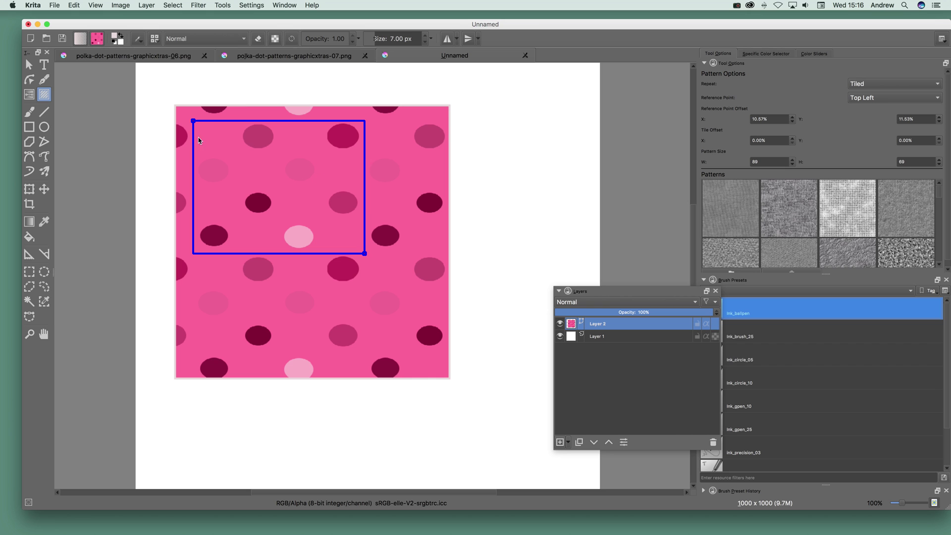
{"action": "left_click_drag", "start_coordinate": [253, 130], "coordinate": [366, 183]}
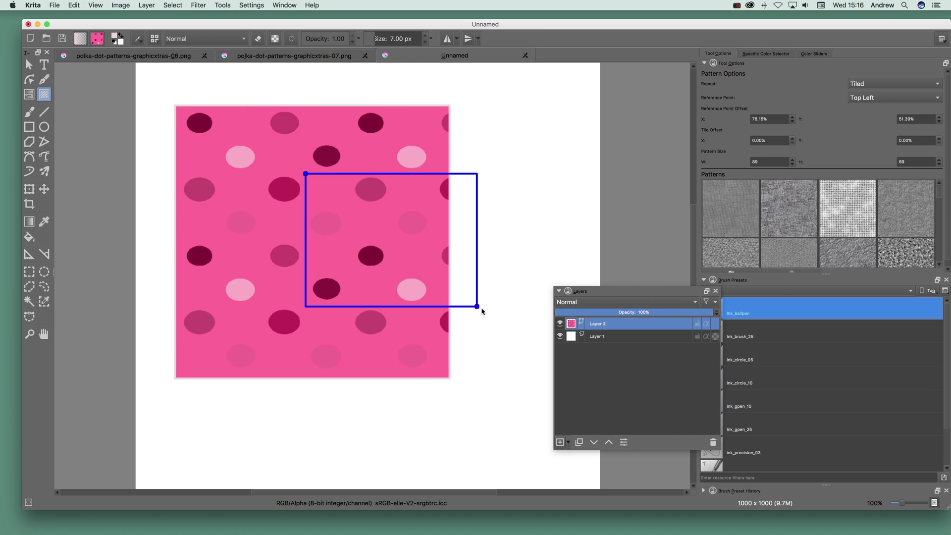
{"action": "left_click_drag", "start_coordinate": [477, 307], "coordinate": [495, 349]}
Flatten the pattern layer, then flatten the whole image into one merged layer
{"action": "left_click", "coordinate": [146, 6]}
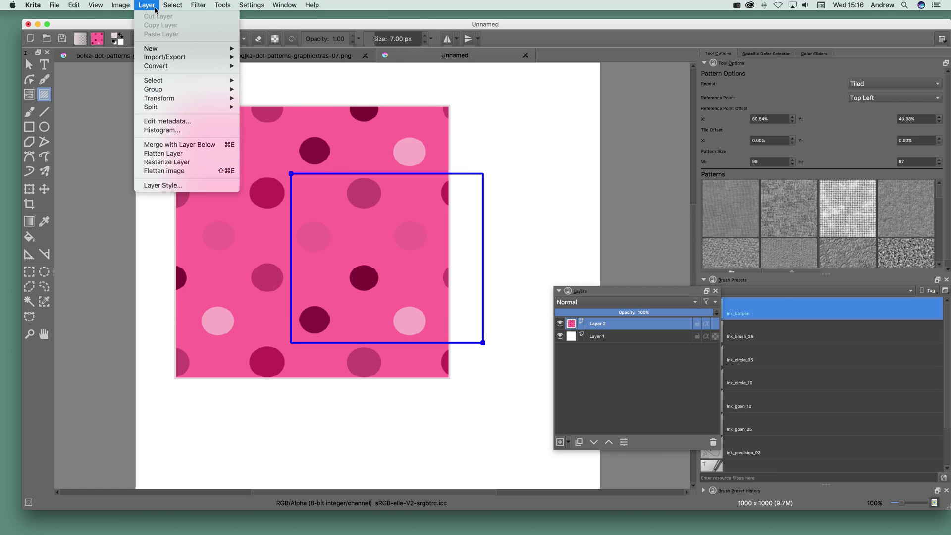
{"action": "left_click", "coordinate": [170, 155]}
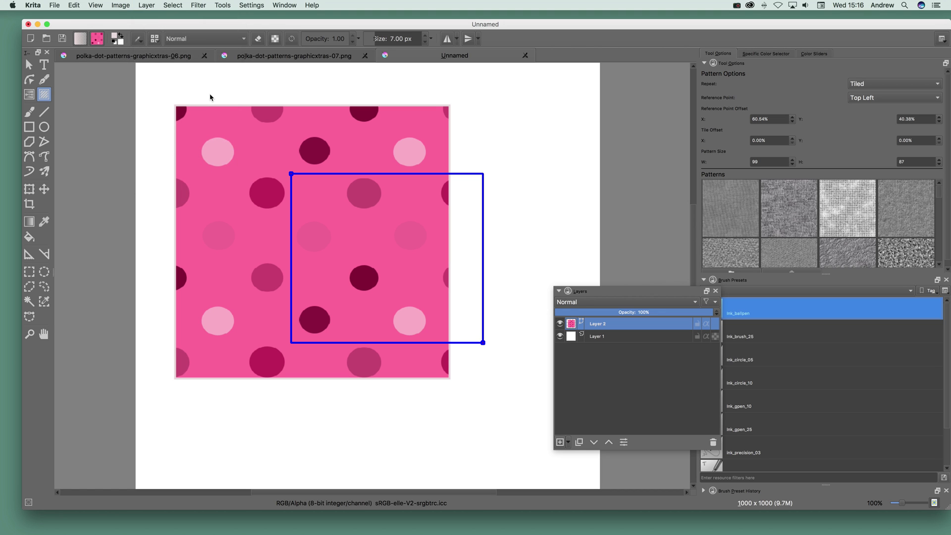
{"action": "left_click", "coordinate": [29, 64]}
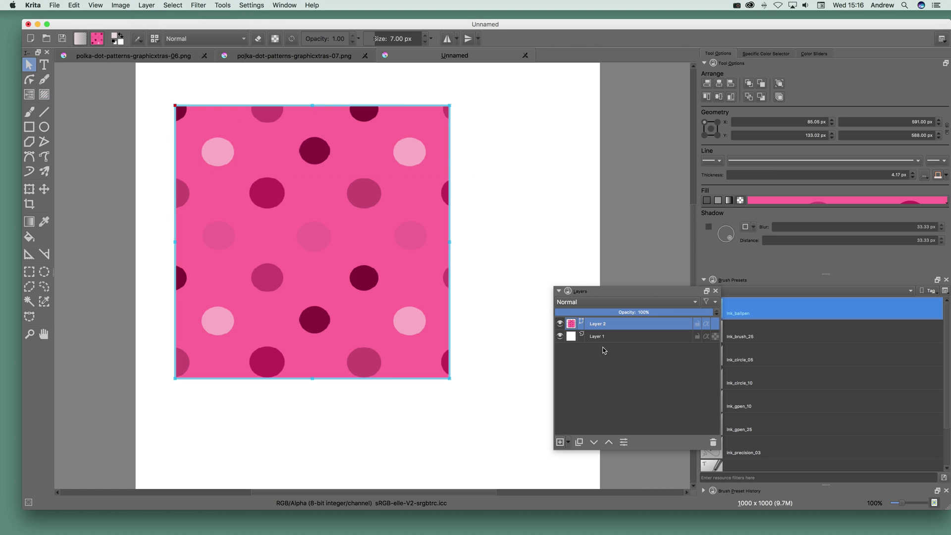
{"action": "left_click", "coordinate": [147, 5]}
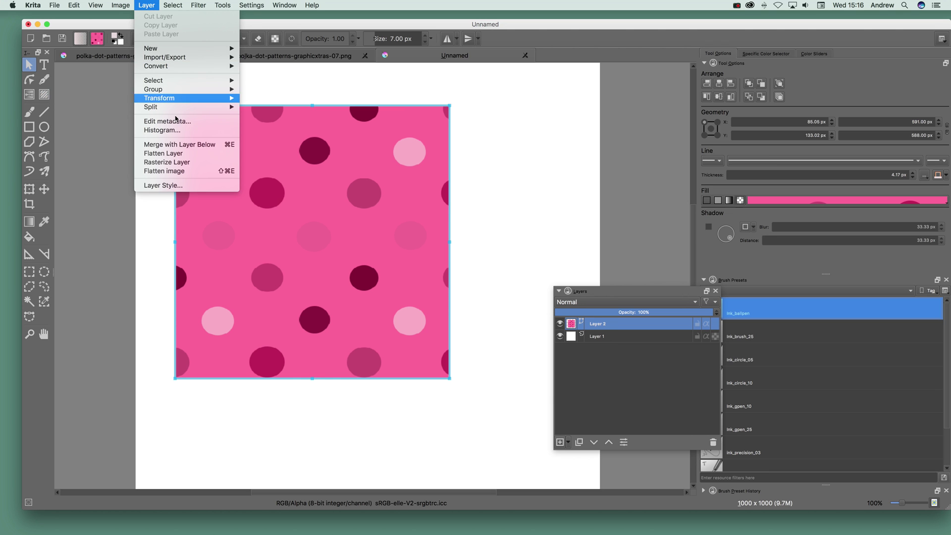
{"action": "left_click", "coordinate": [179, 171]}
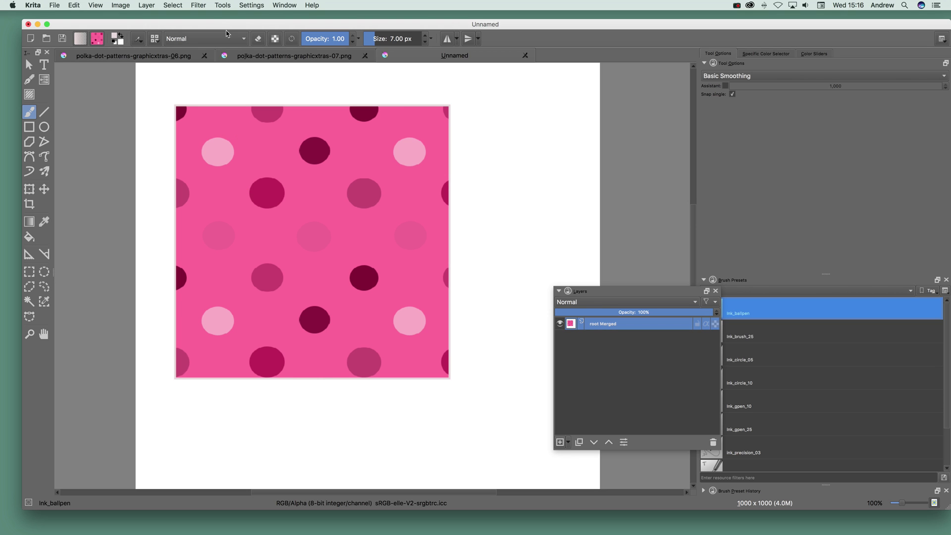
{"action": "left_click", "coordinate": [221, 5]}
{"action": "mouse_move", "coordinate": [199, 6]}
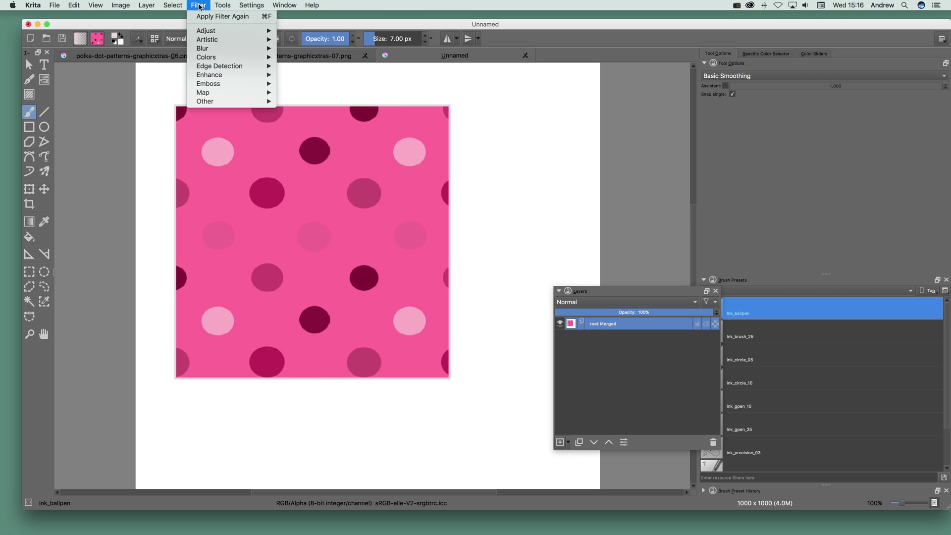
{"action": "mouse_move", "coordinate": [225, 48]}
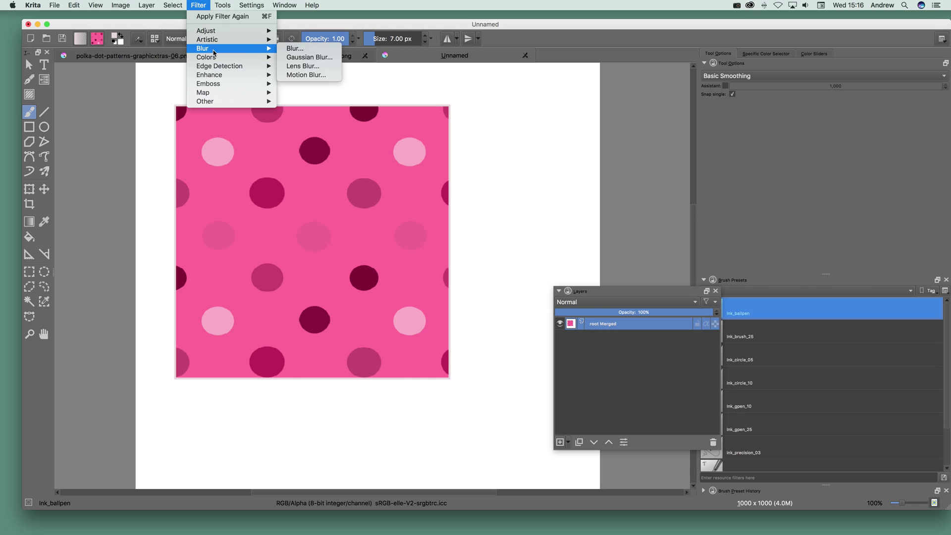
{"action": "left_click", "coordinate": [328, 57]}
{"action": "left_click", "coordinate": [429, 303]}
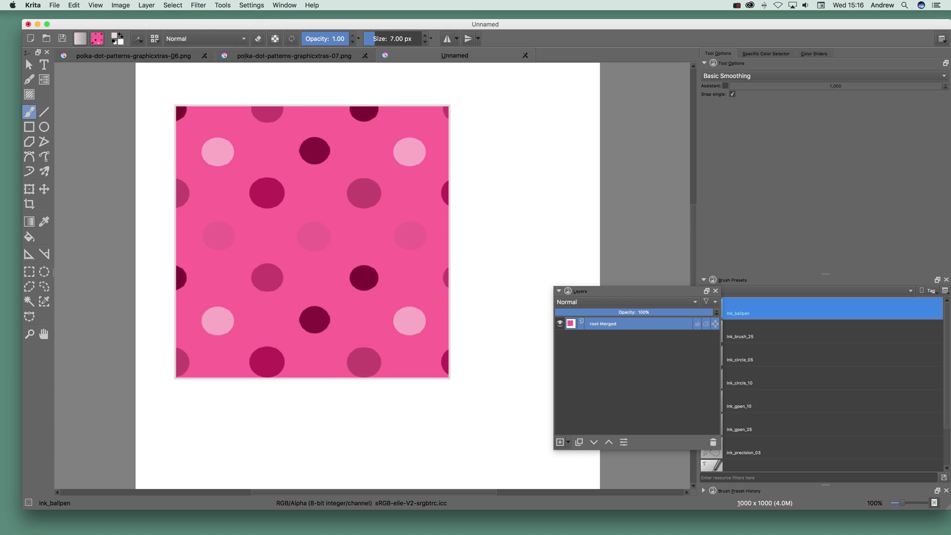